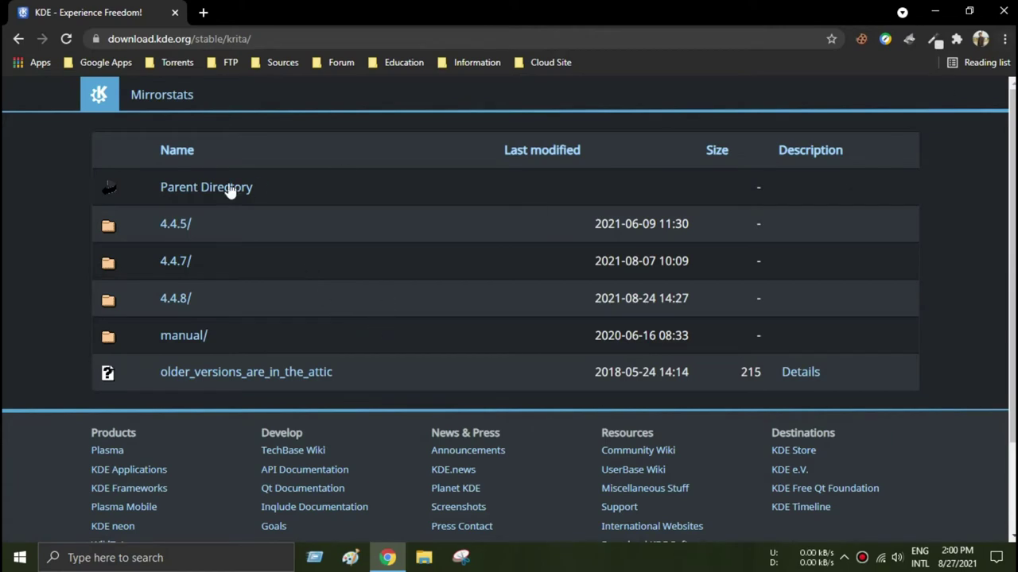
Open the 4.4.8 folder on download.kde.org and start downloading krita-x64-4.4.8-setup.exe.
left_click(292, 40)
left_click(294, 39)
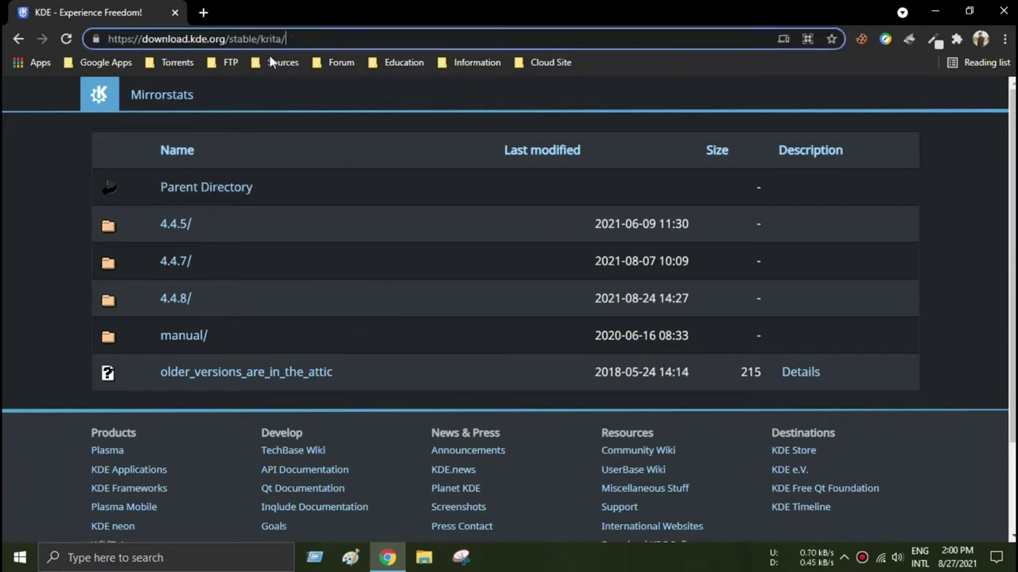
left_click(178, 308)
scroll(296, 399, "down", 5)
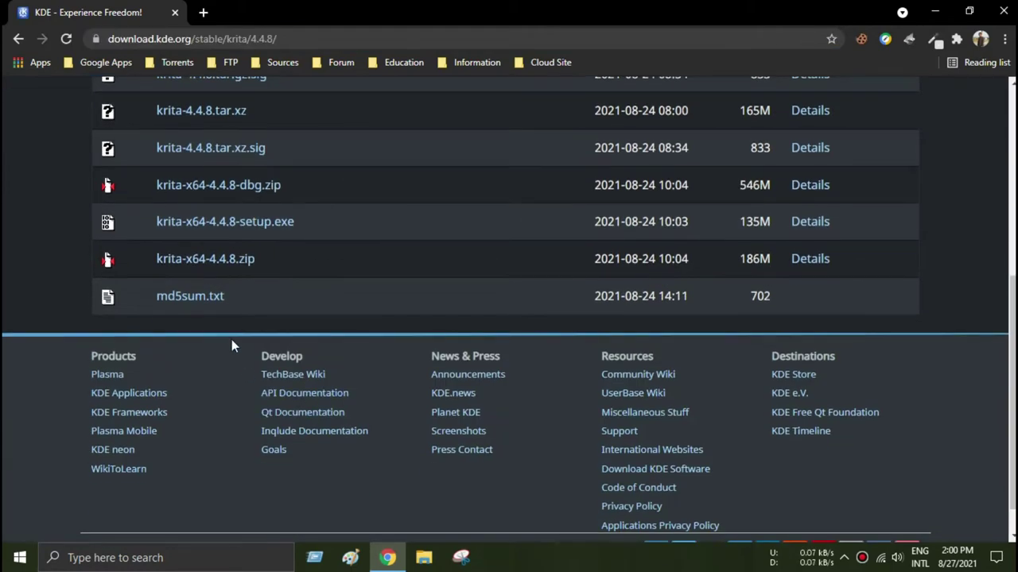
scroll(233, 350, "up", 1)
left_click(239, 301)
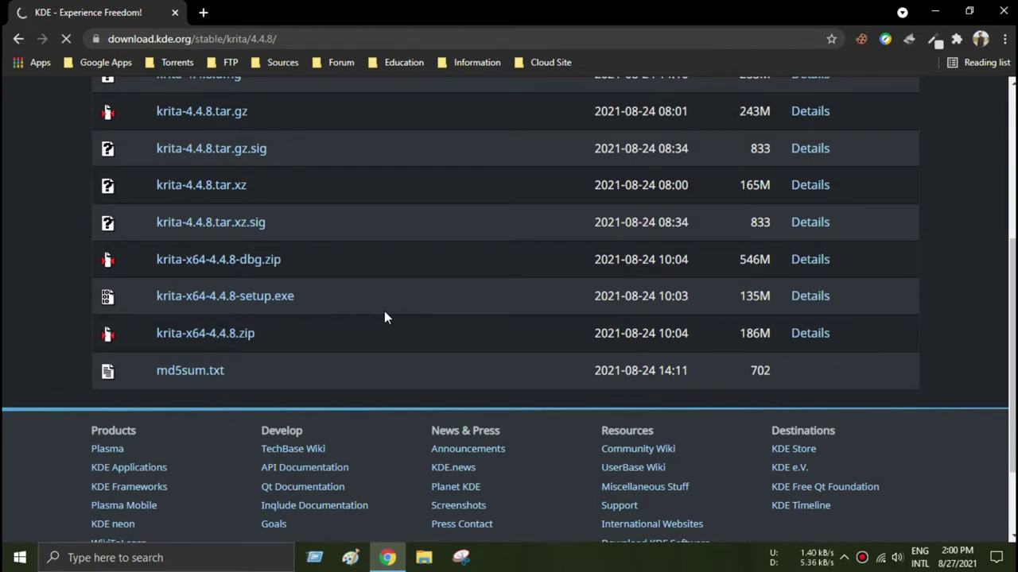
scroll(385, 315, "up", 2)
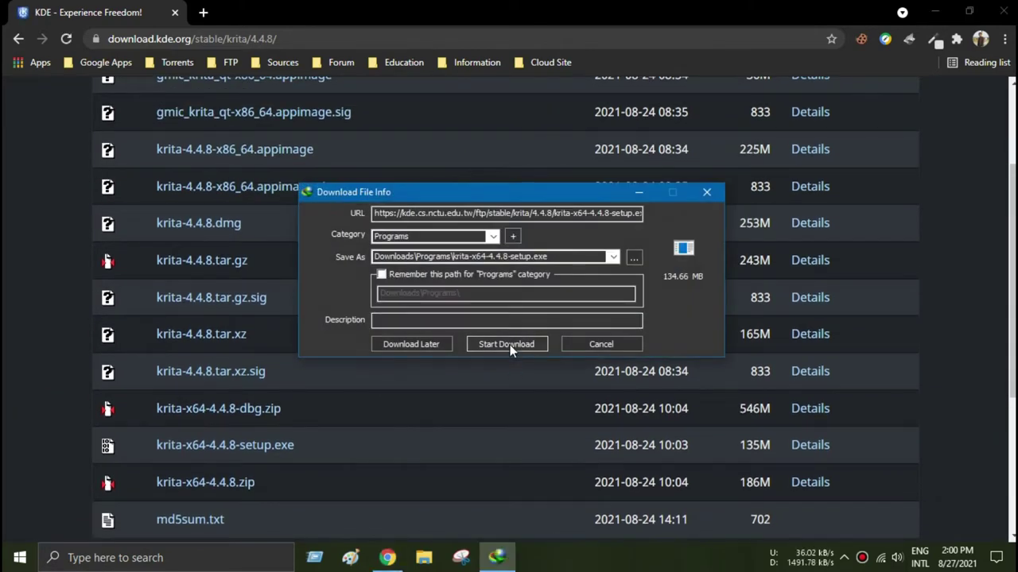
Download the 134.66 MB krita-x64-4.4.8-setup.exe into Downloads\Programs and open the installer.
left_click(511, 346)
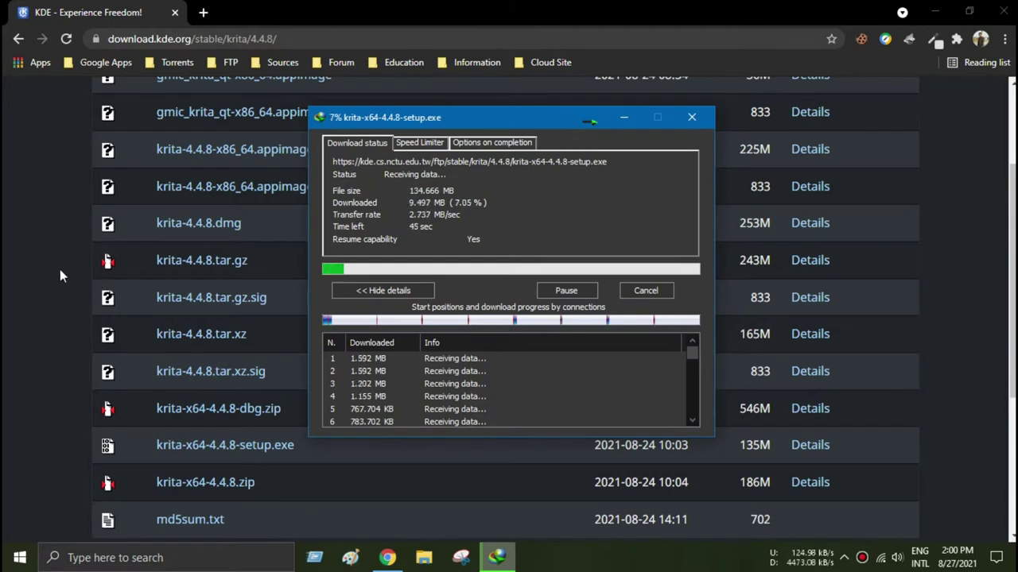
left_click(59, 276)
scroll(191, 281, "up", 2)
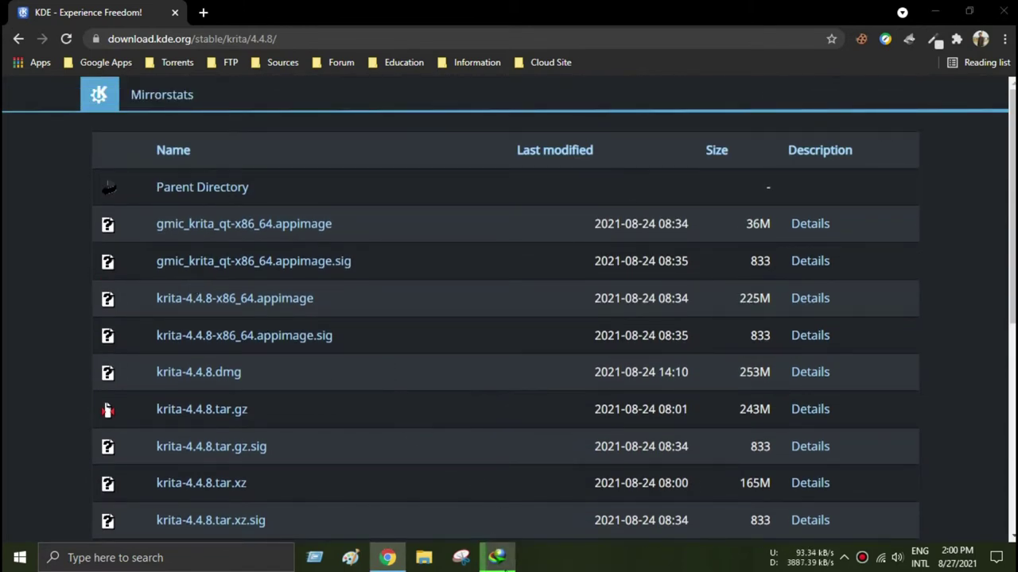
left_click(497, 557)
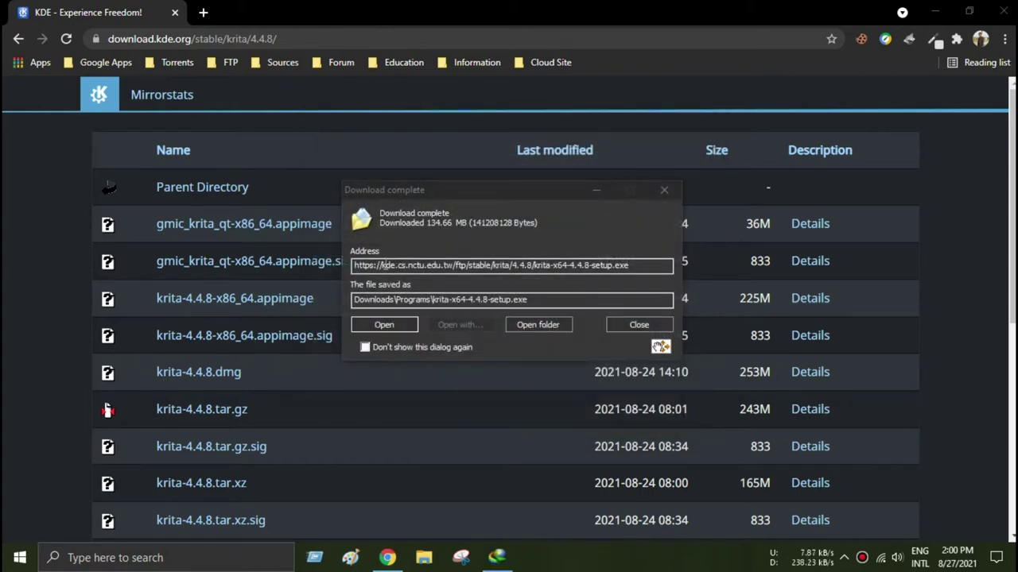
left_click(383, 322)
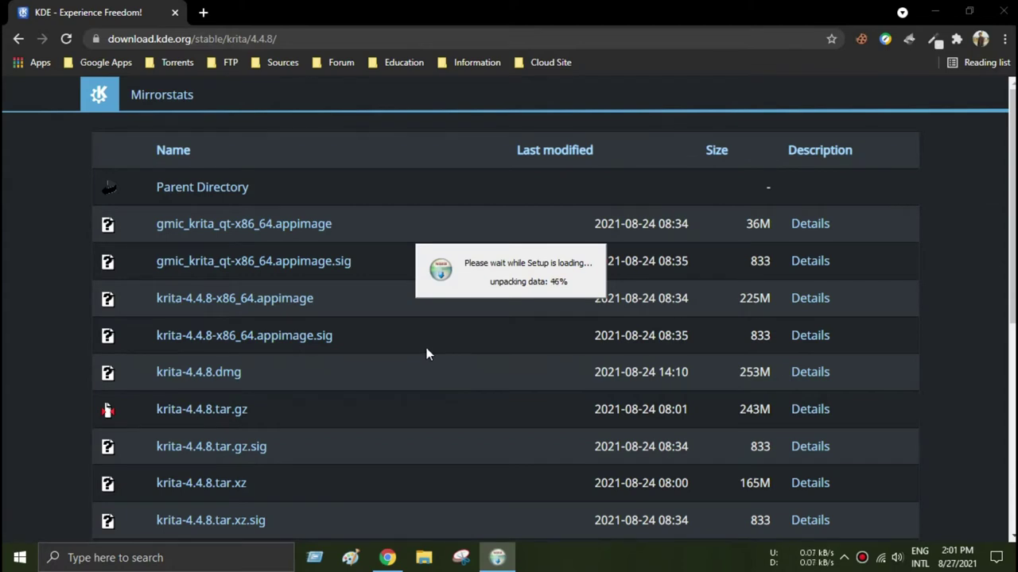
Choose English as the setup language and accept the Krita licence agreement.
scroll(421, 343, "down", 4)
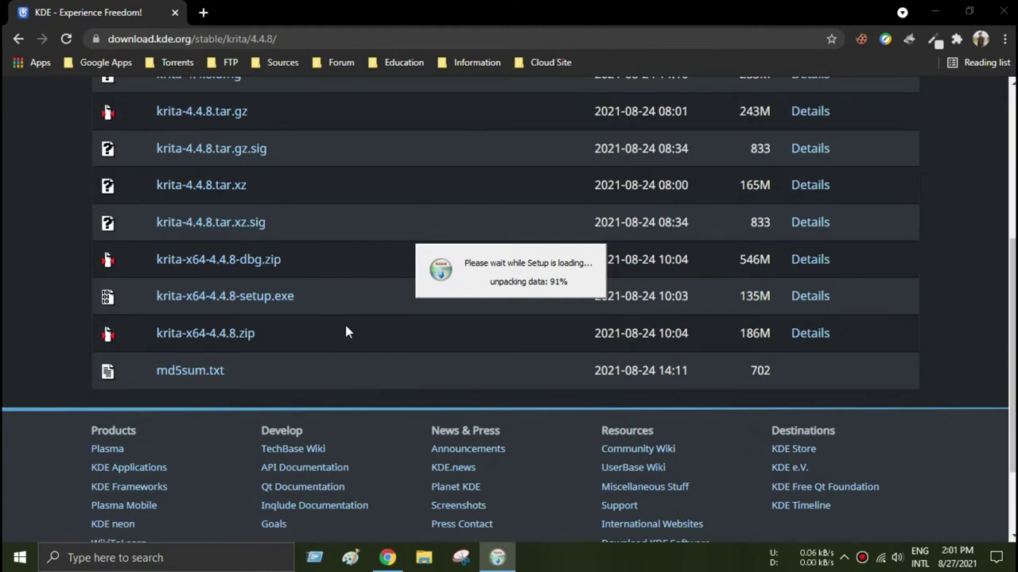
scroll(345, 331, "up", 2)
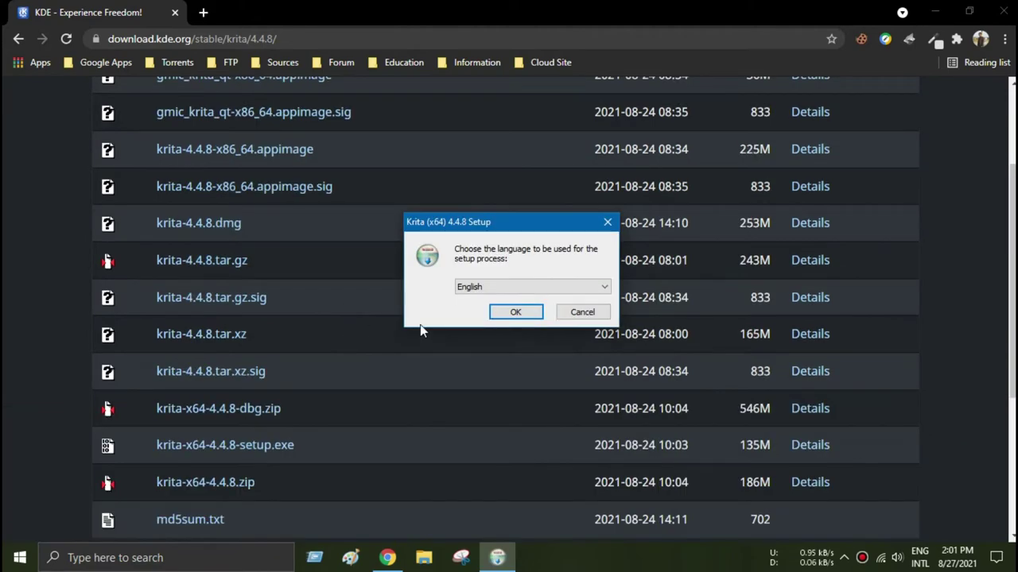
left_click(531, 314)
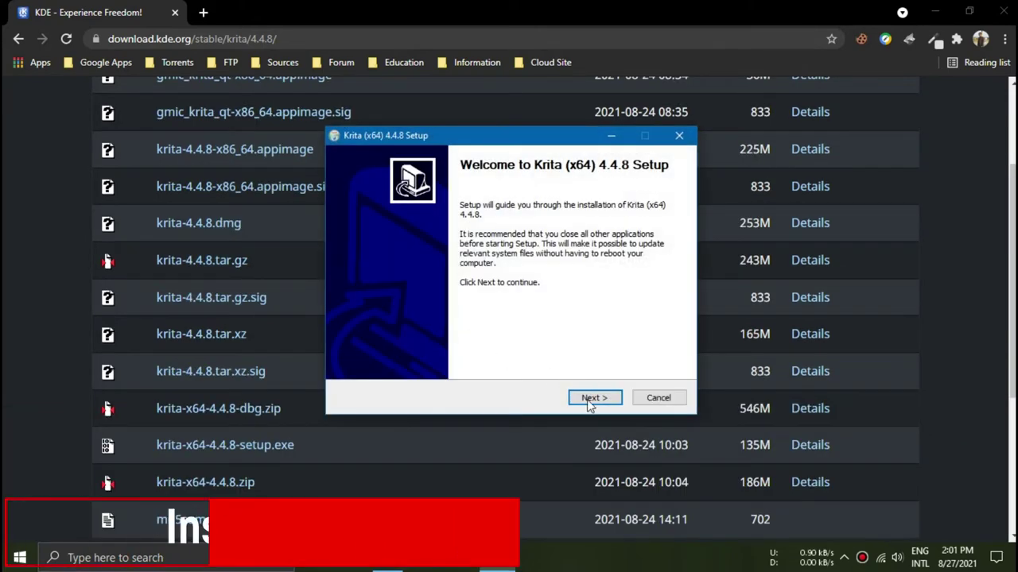
left_click(593, 397)
left_click(404, 364)
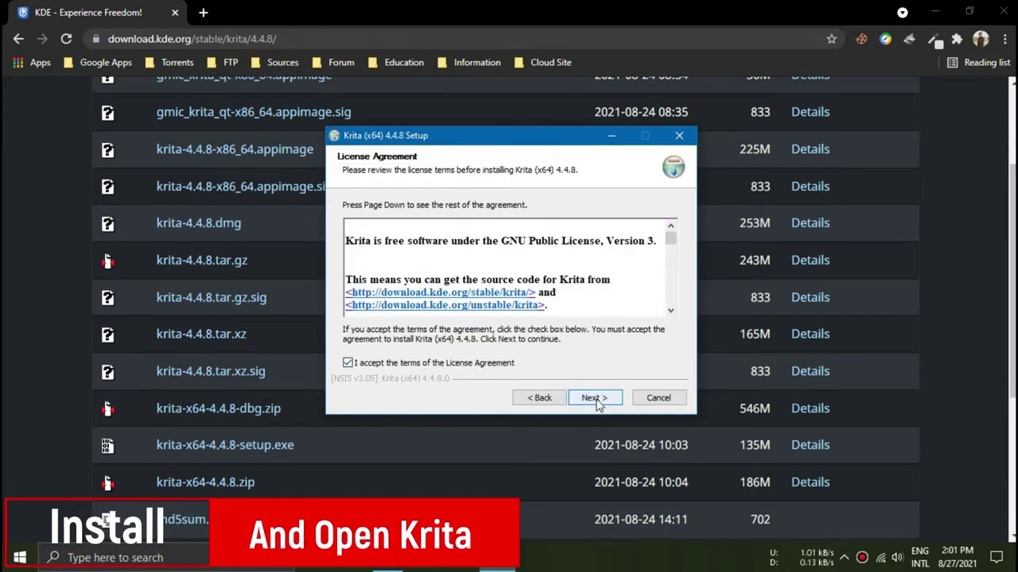
left_click(595, 399)
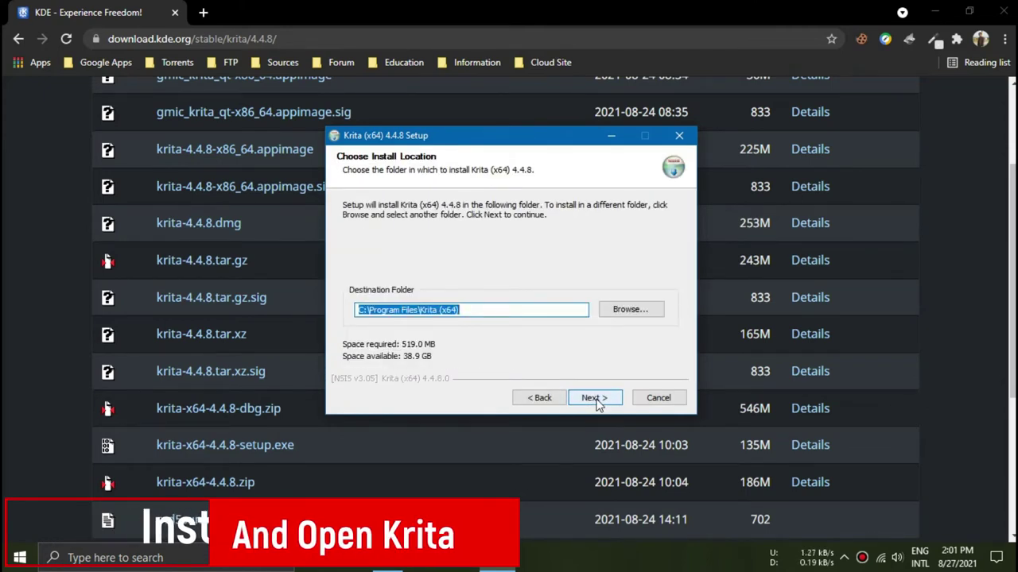
Install Krita into C:\Program Files\Krita (x64) with default options and a desktop icon.
left_click(596, 399)
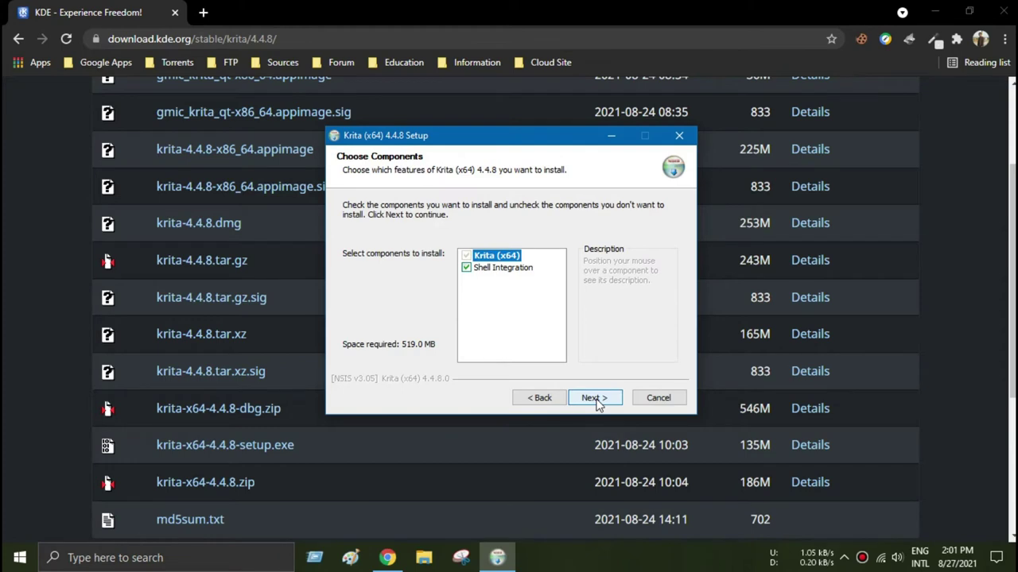
left_click(596, 399)
left_click(597, 399)
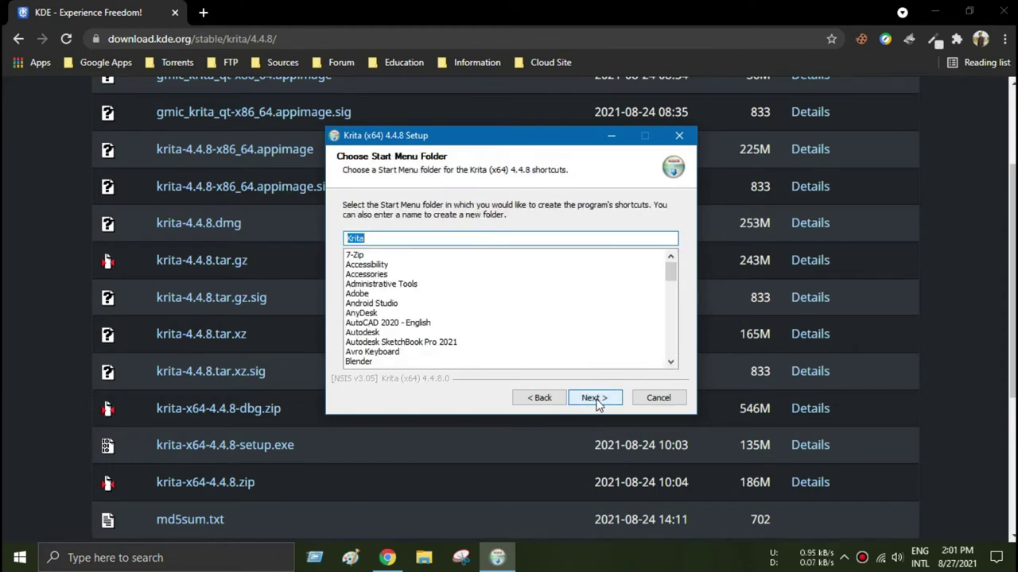
left_click(598, 403)
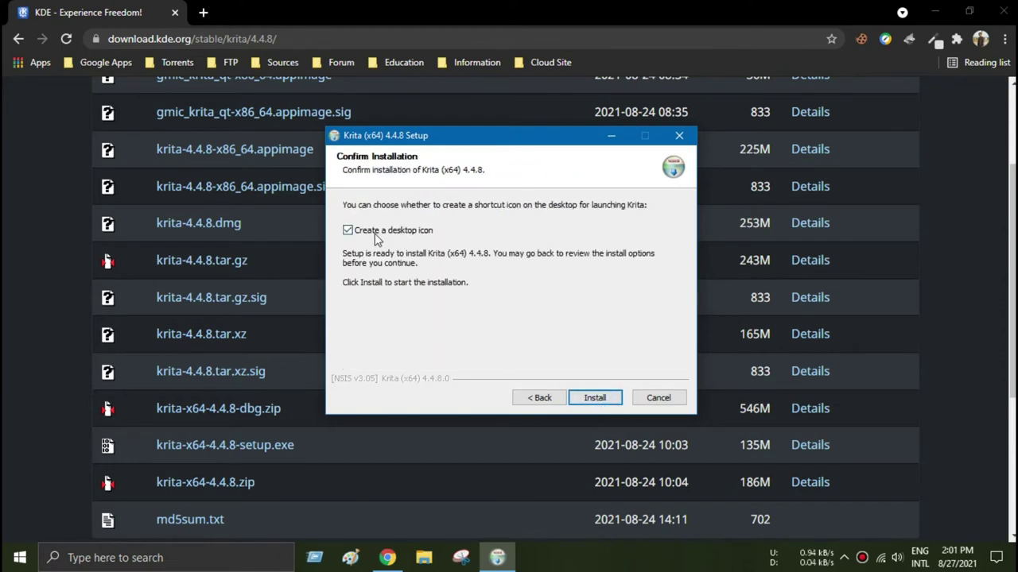
left_click(592, 400)
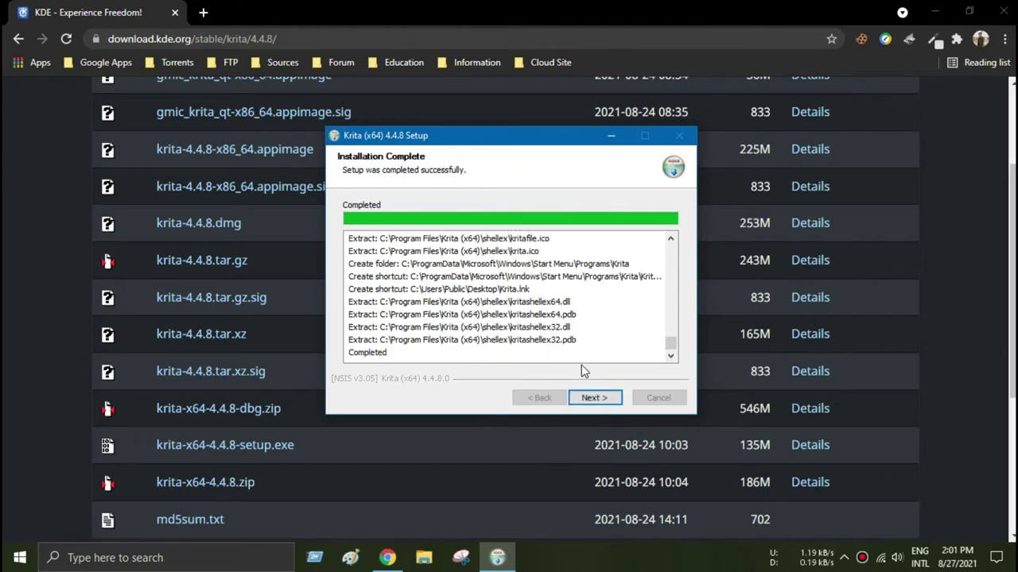
left_click(590, 398)
left_click(590, 398)
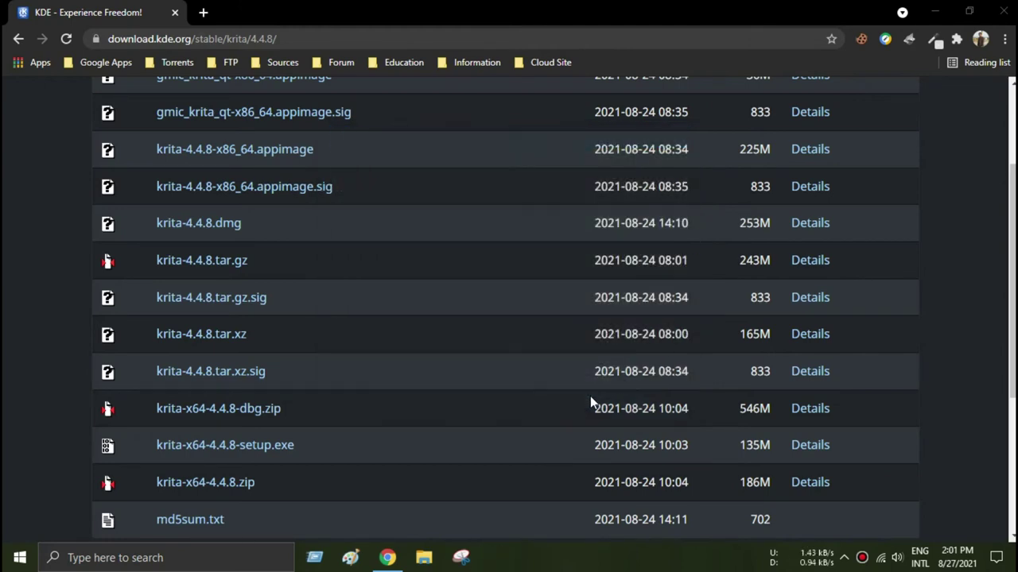
Launch Krita from the desktop icon and create a new 400×400 px document.
left_click(937, 13)
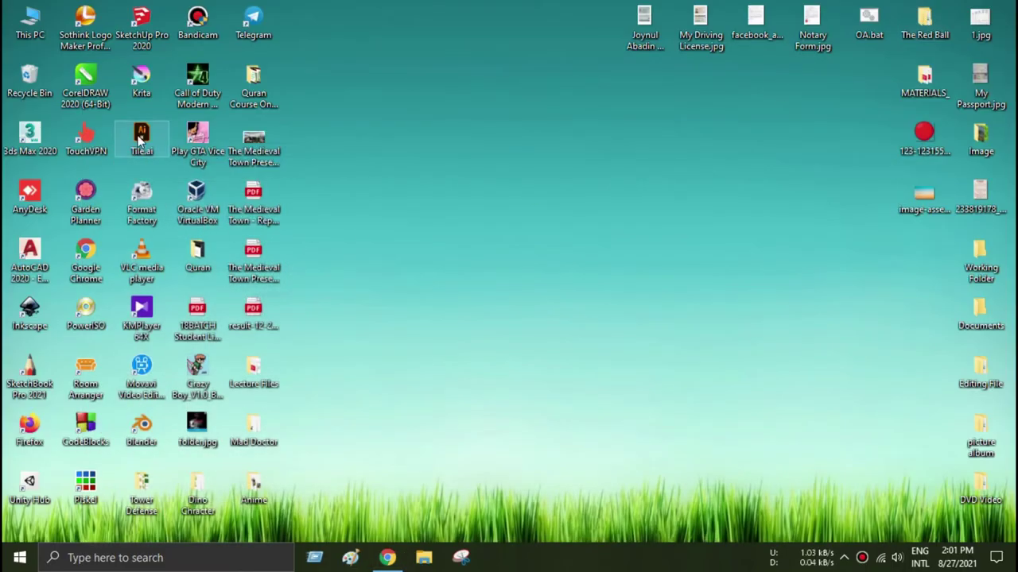
double_click(150, 102)
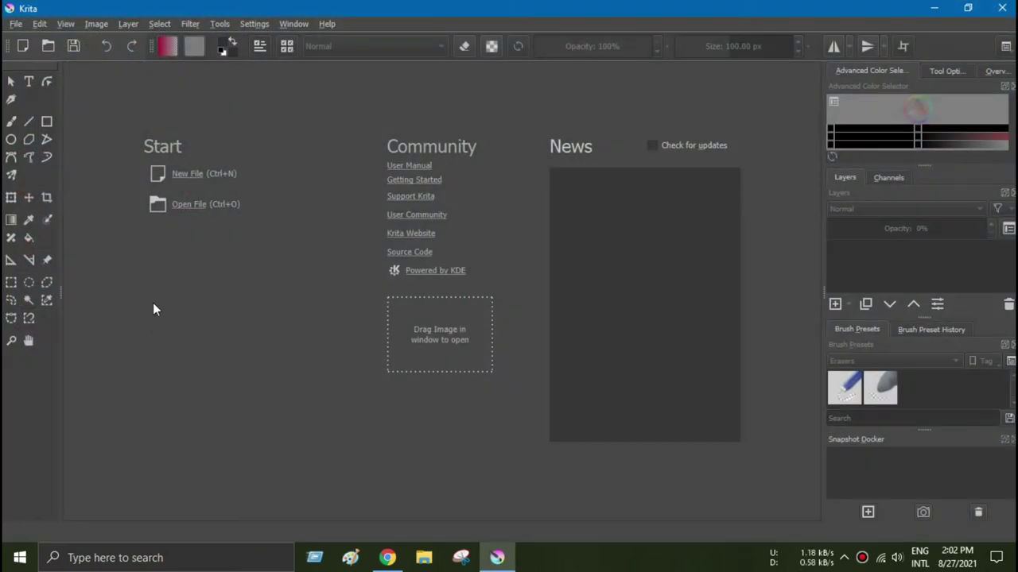
left_click(172, 174)
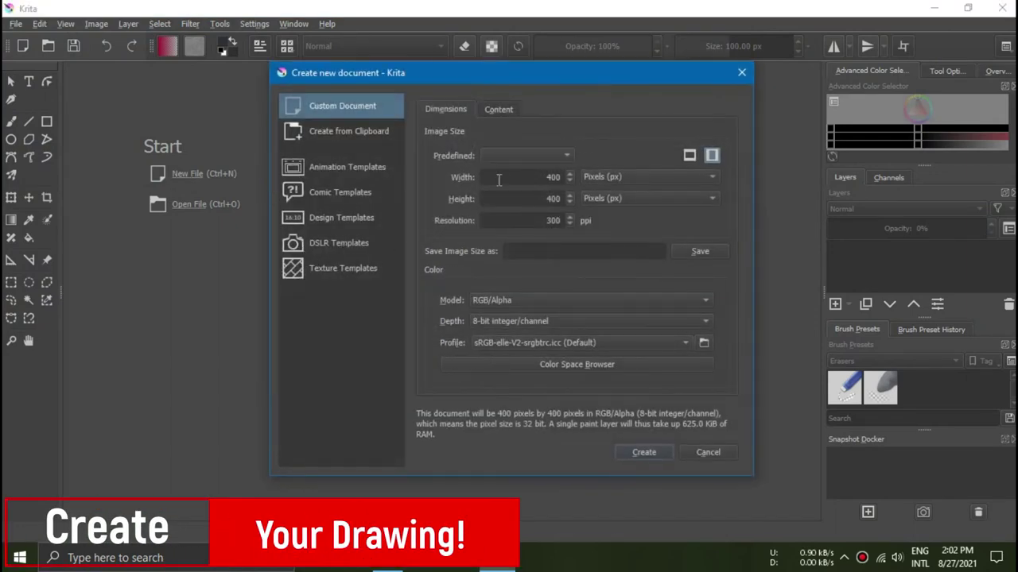
left_click(642, 453)
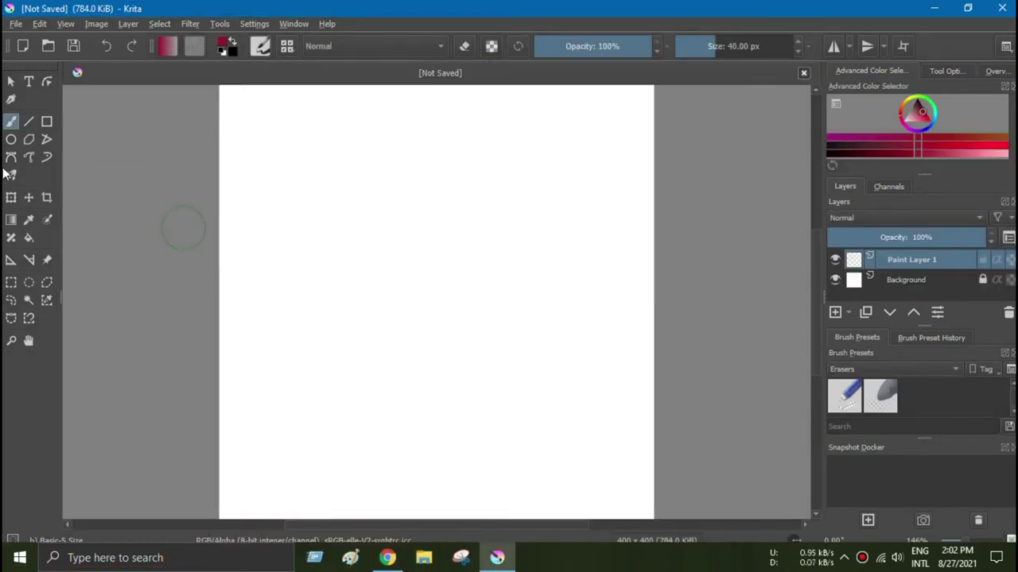
Draw a crimson ribbon stroke and a thick 40 px crimson straight band across the canvas.
left_click(12, 100)
mouse_move(343, 207)
left_mouse_down()
mouse_move(339, 175)
mouse_move(440, 277)
mouse_move(645, 177)
left_mouse_up()
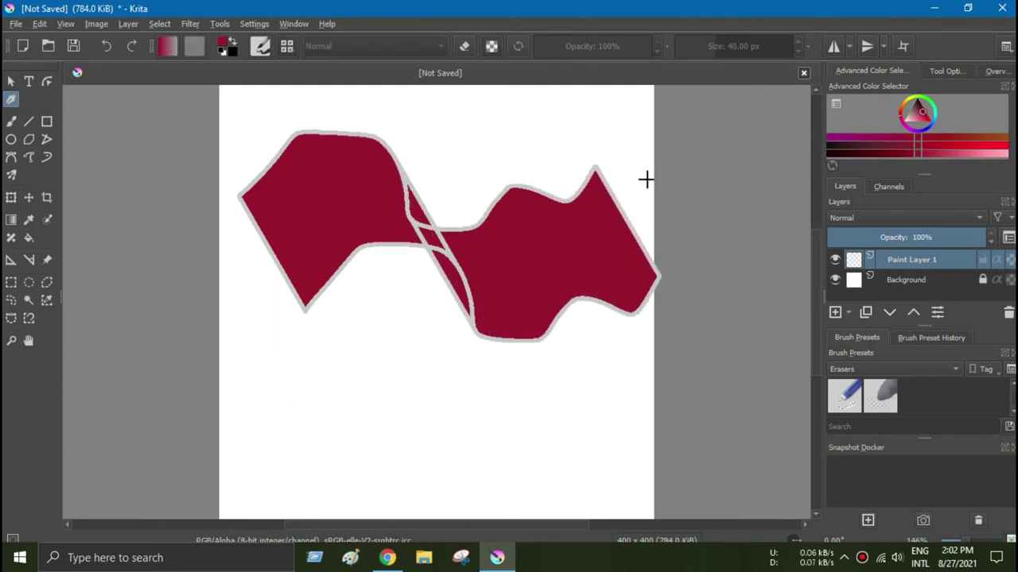
left_click(28, 121)
mouse_move(244, 422)
left_mouse_down()
mouse_move(337, 356)
mouse_move(245, 227)
mouse_move(489, 119)
mouse_move(636, 395)
mouse_move(370, 487)
left_mouse_up()
Set the painting colour to light grey in the Advanced Color Selector.
left_click_drag(923, 112, 909, 109)
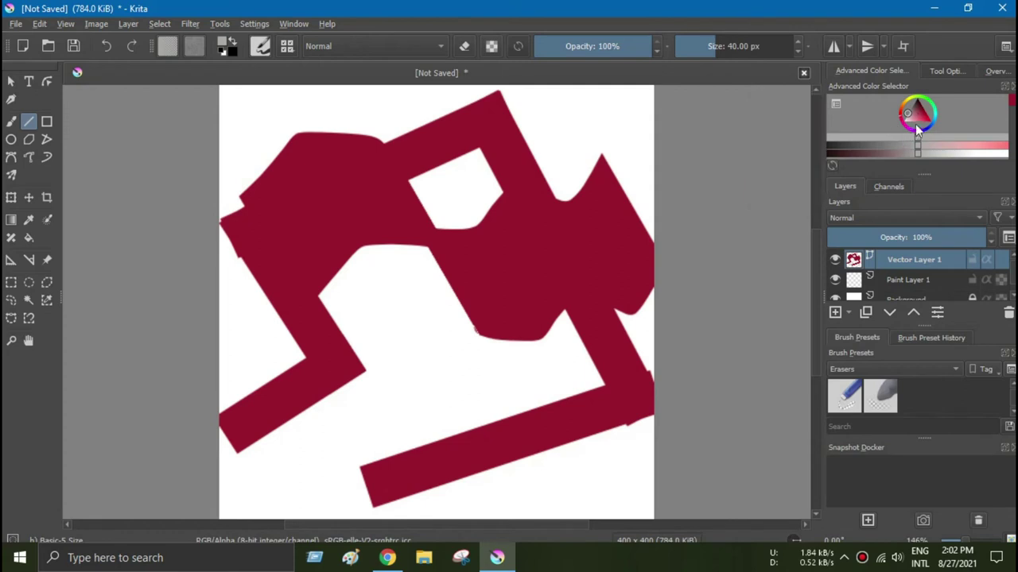
left_click(930, 102)
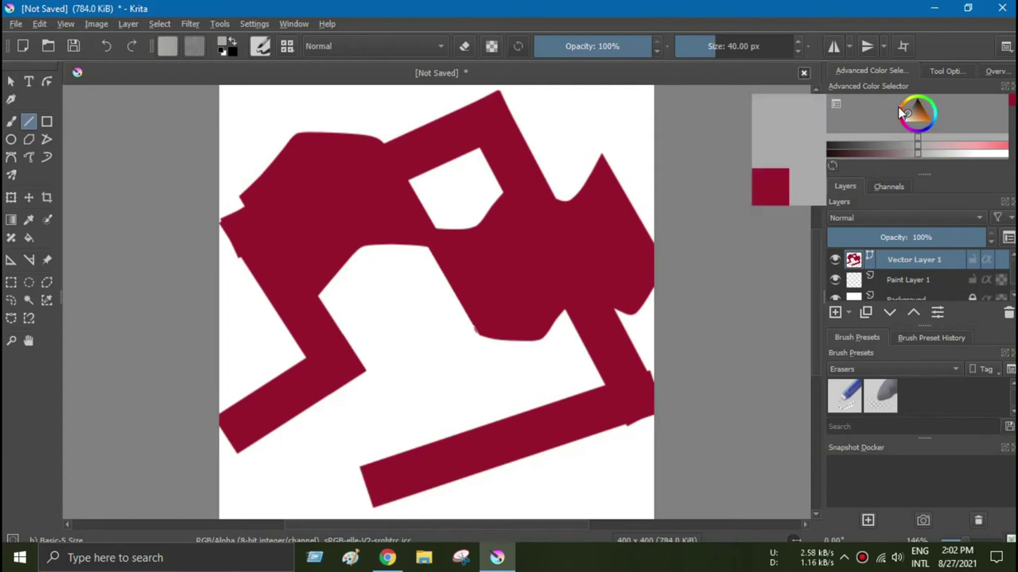
mouse_move(929, 151)
left_mouse_down()
mouse_move(893, 146)
mouse_move(944, 152)
left_mouse_up()
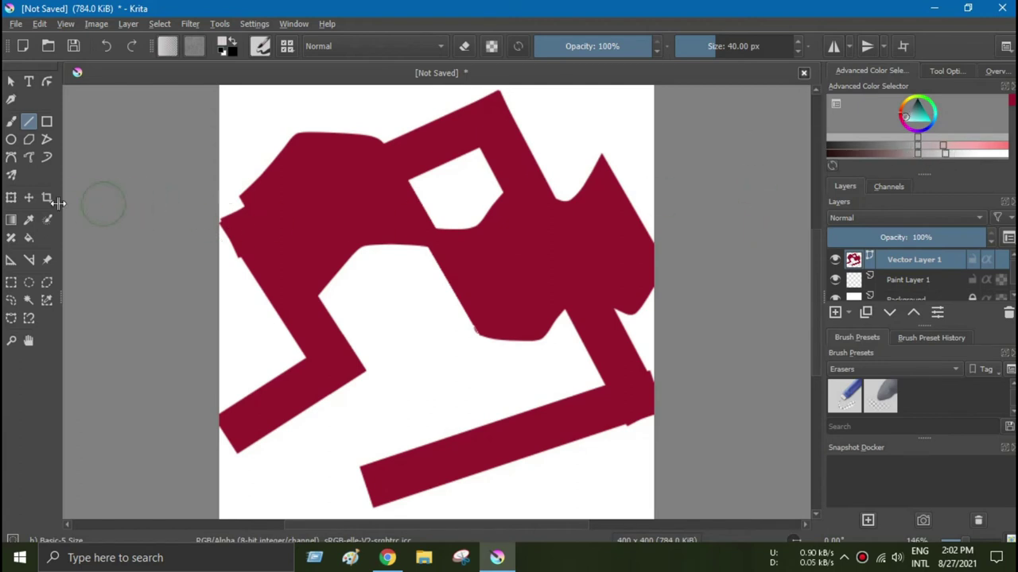
key("c")
mouse_move(242, 129)
left_mouse_down()
mouse_move(422, 268)
mouse_move(438, 342)
mouse_move(464, 342)
left_mouse_up()
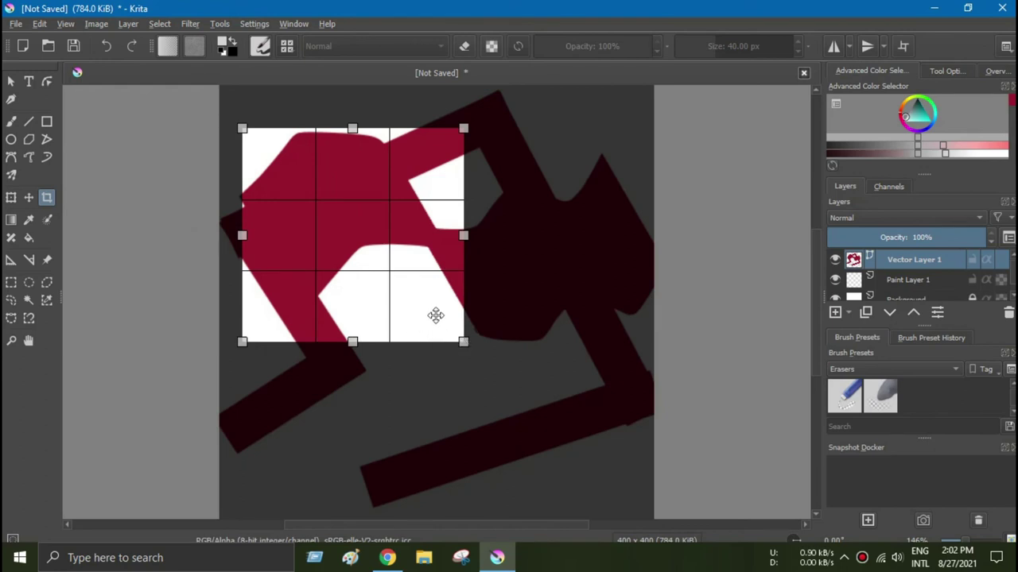
double_click(435, 316)
left_click_drag(436, 318, 455, 273)
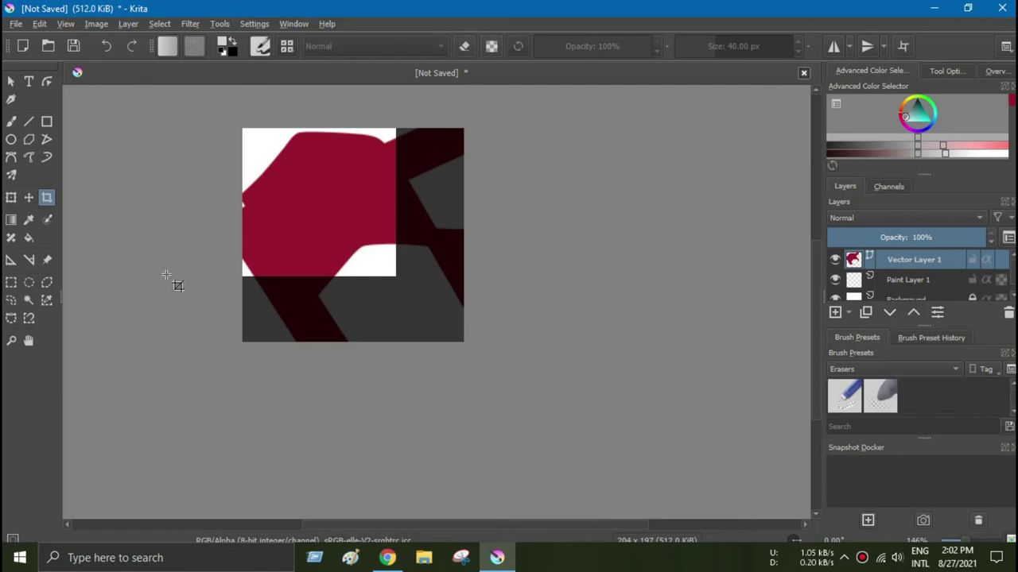
key("ctrl+z")
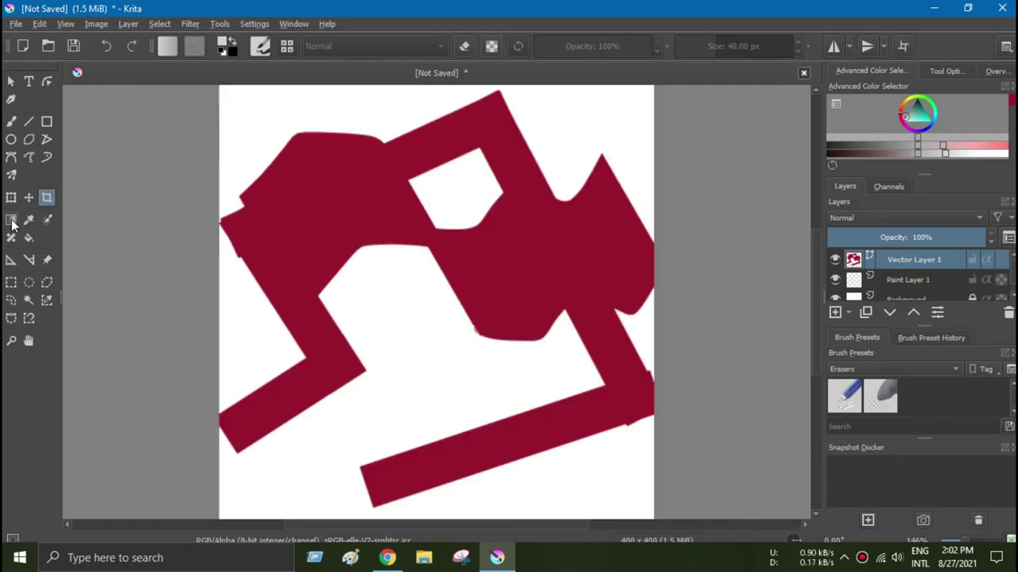
left_click(11, 219)
Try two gradient drags, then draw a thick grey ring over the upper middle.
left_click_drag(296, 151, 407, 260)
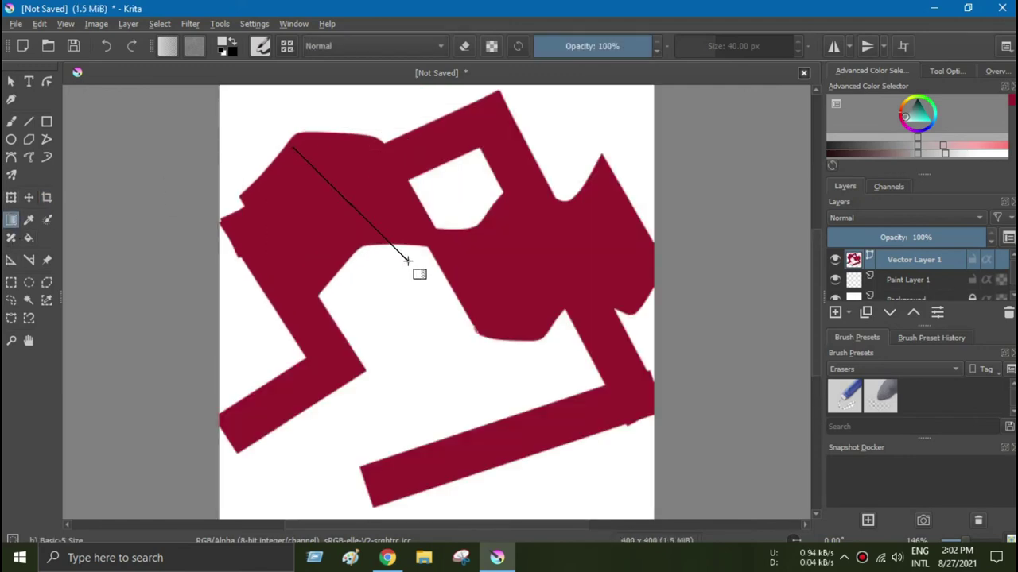
left_click_drag(315, 148, 294, 439)
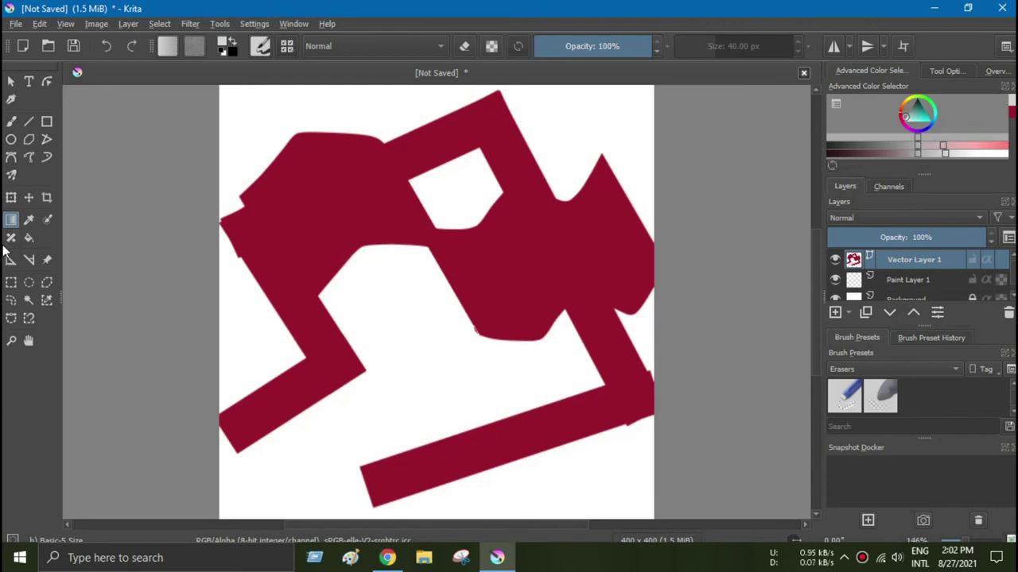
left_click(11, 139)
left_click_drag(326, 147, 495, 320)
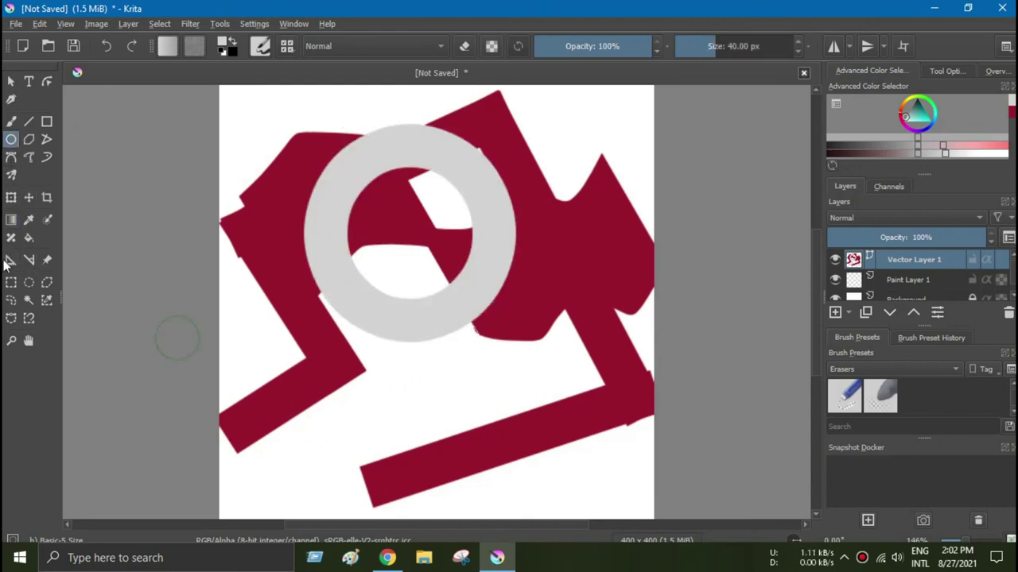
Draw a grey octagon with a square hole near the lower left.
left_click(47, 121)
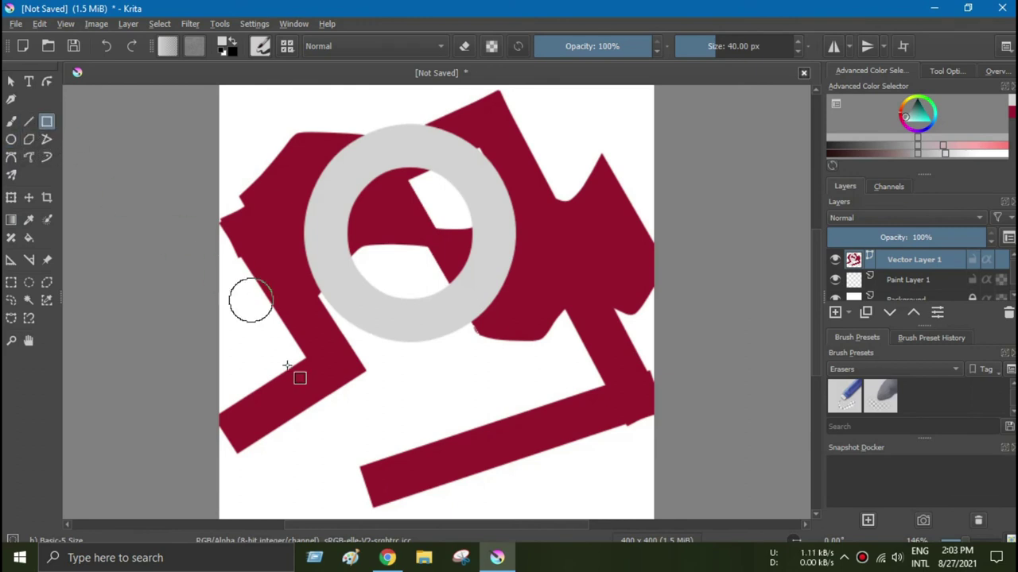
left_click_drag(283, 394, 363, 471)
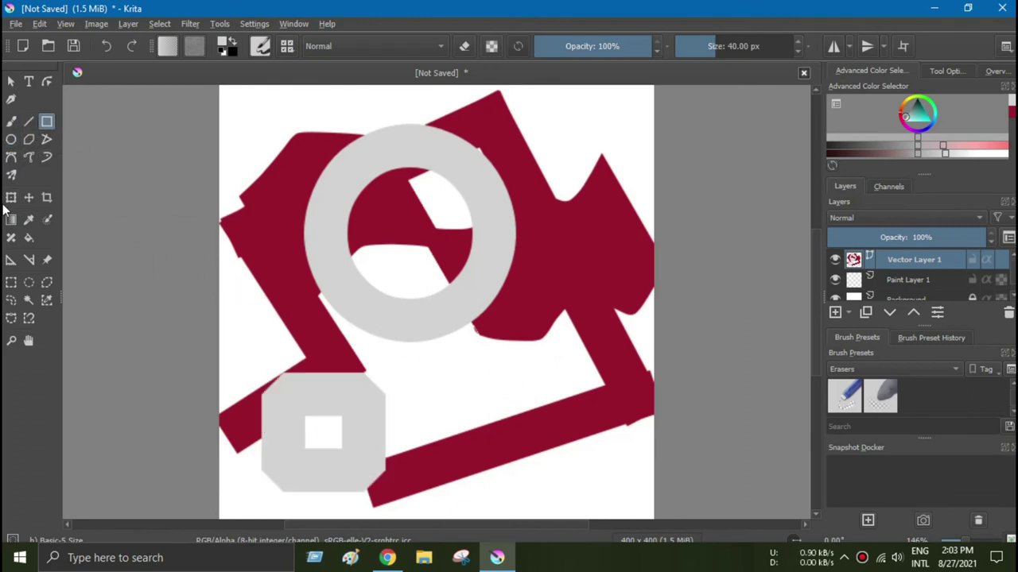
left_click(29, 238)
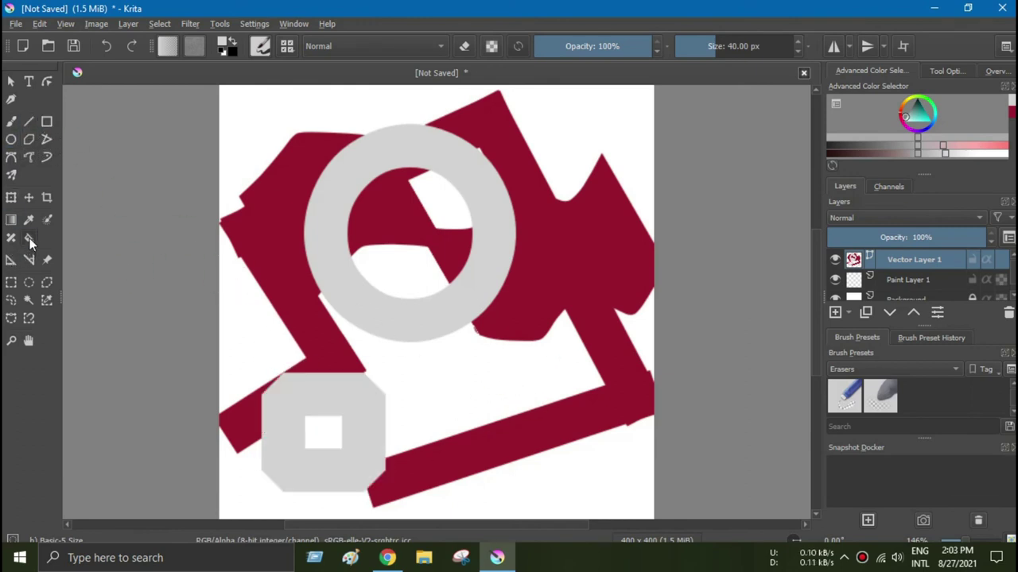
Pick pink and flood-fill Paint Layer 1's white background behind the shapes.
left_click(309, 225)
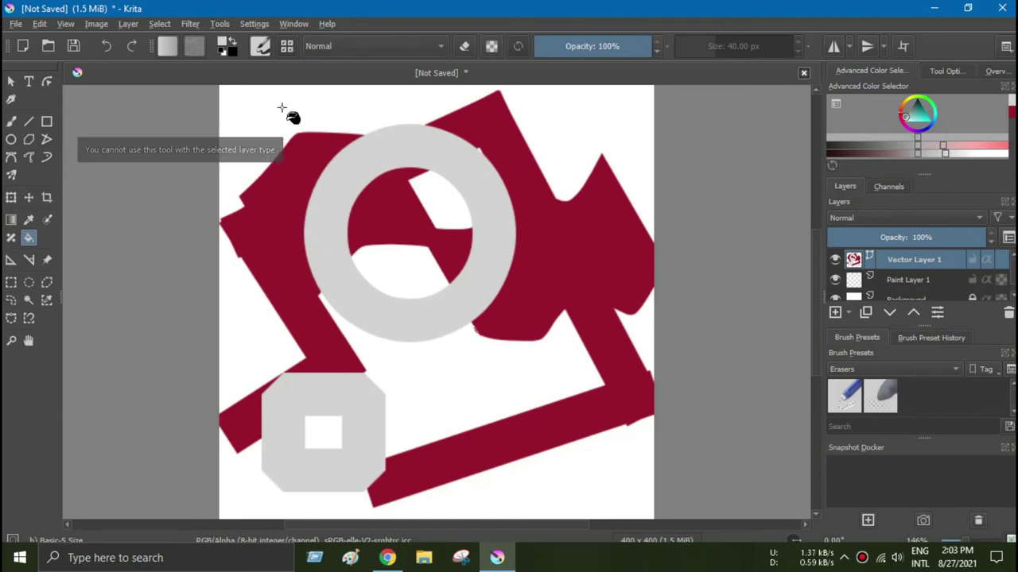
left_click(957, 149)
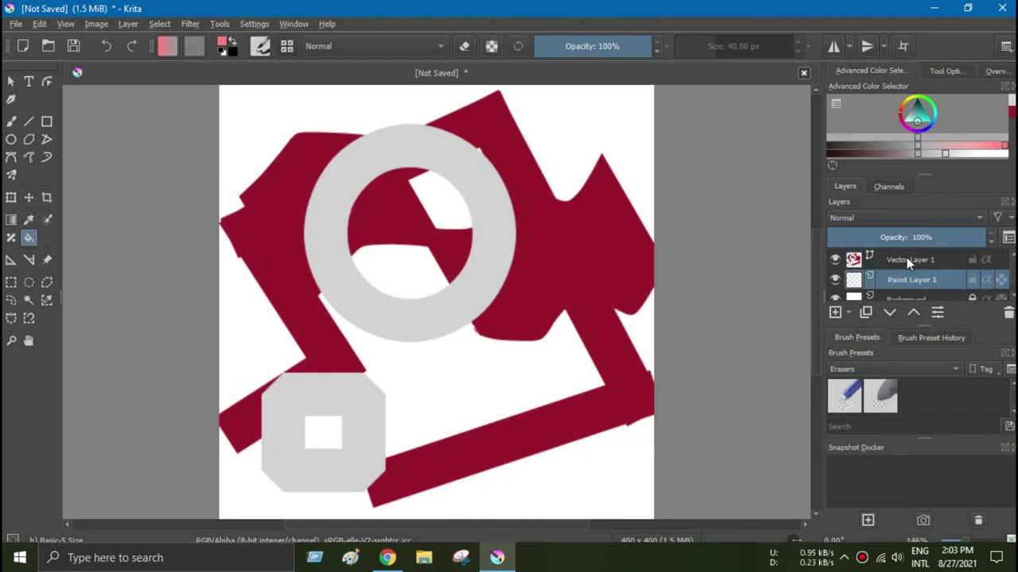
left_click(516, 262)
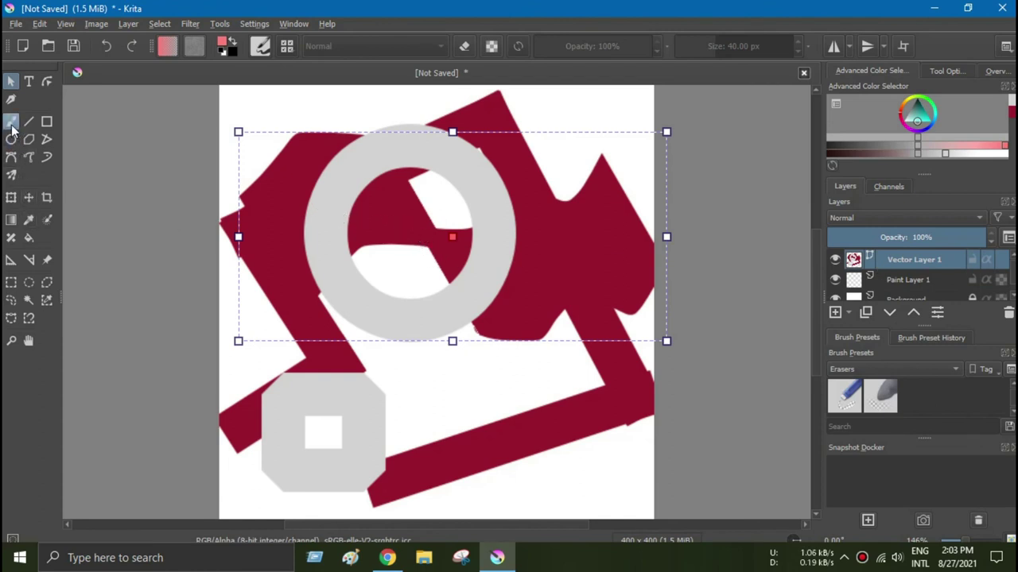
left_click(28, 237)
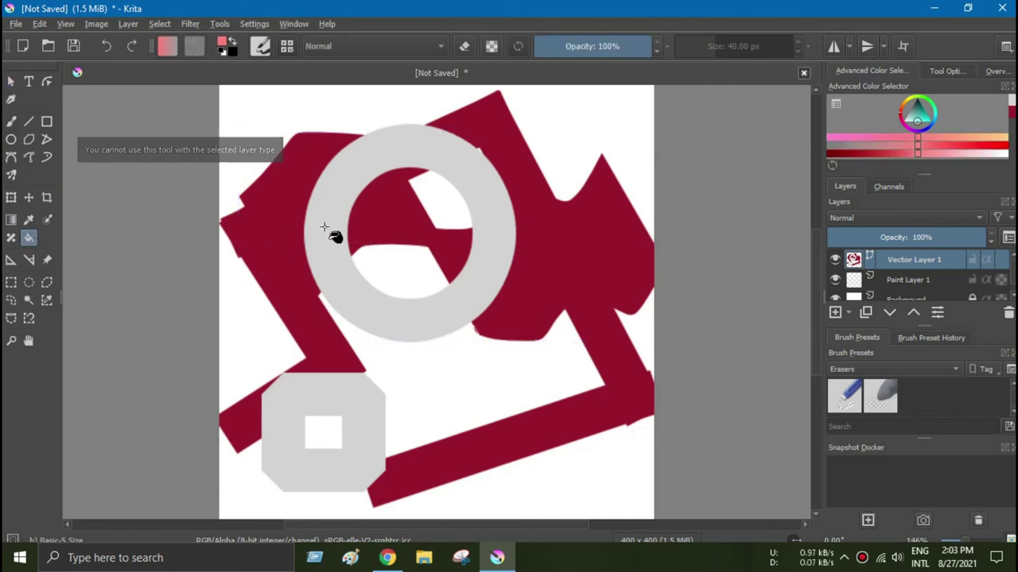
left_click(882, 280)
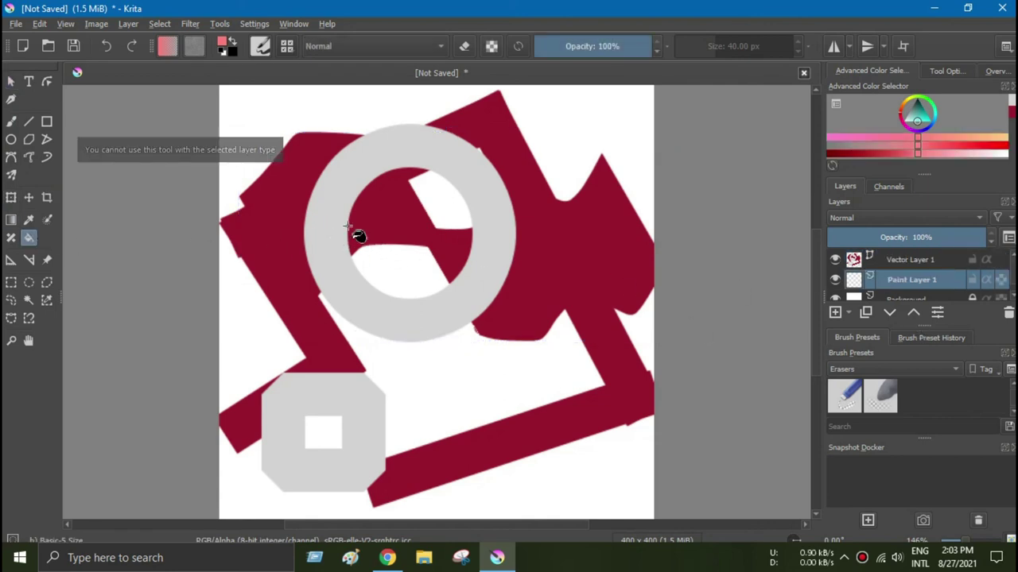
left_click(329, 224)
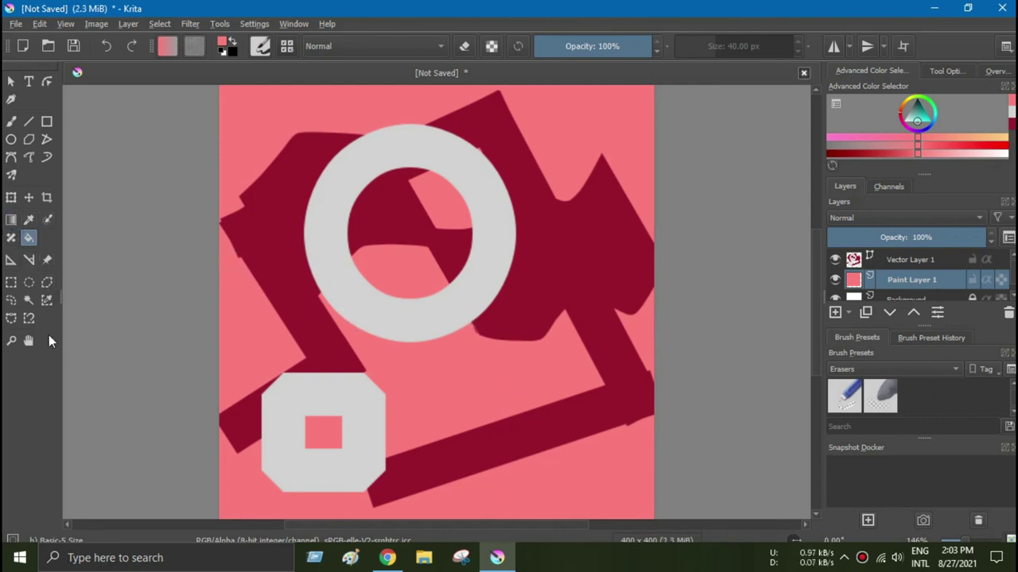
left_click(12, 284)
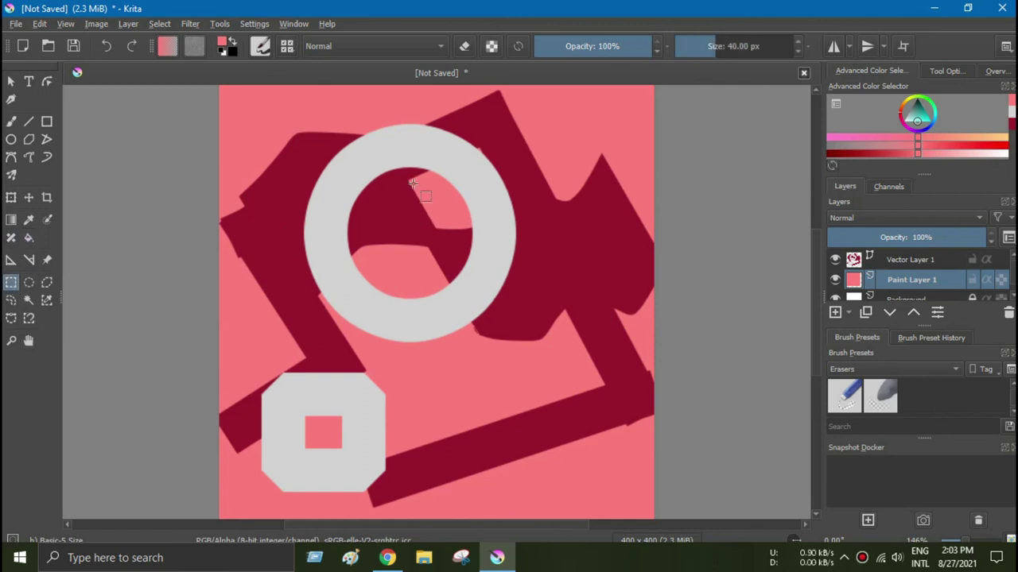
Copy a rectangle around the grey ring and paste it as Paint Layer 2.
left_click_drag(345, 116, 521, 353)
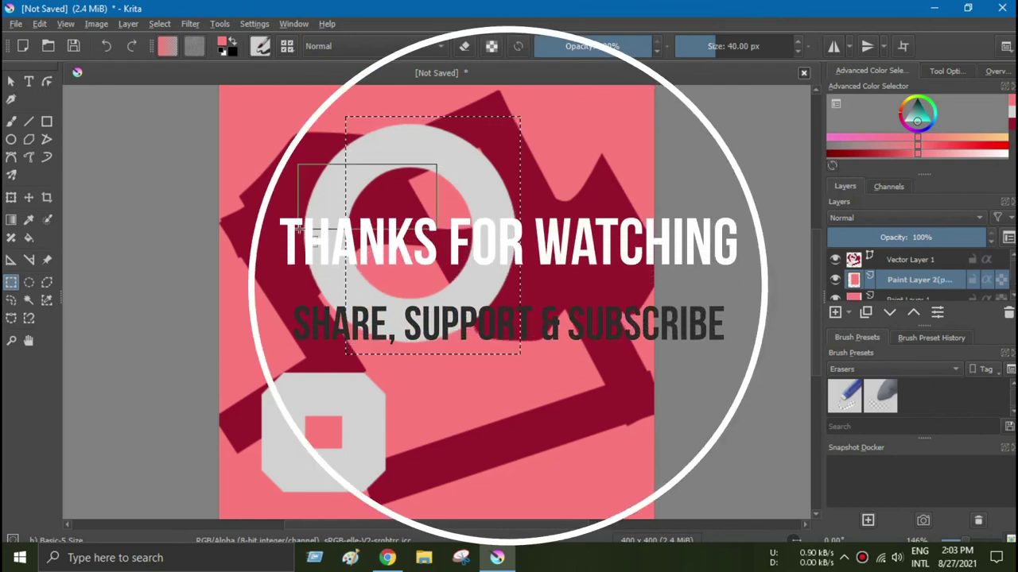
key("ctrl+c")
key("ctrl+v")
left_click_drag(282, 303, 436, 165)
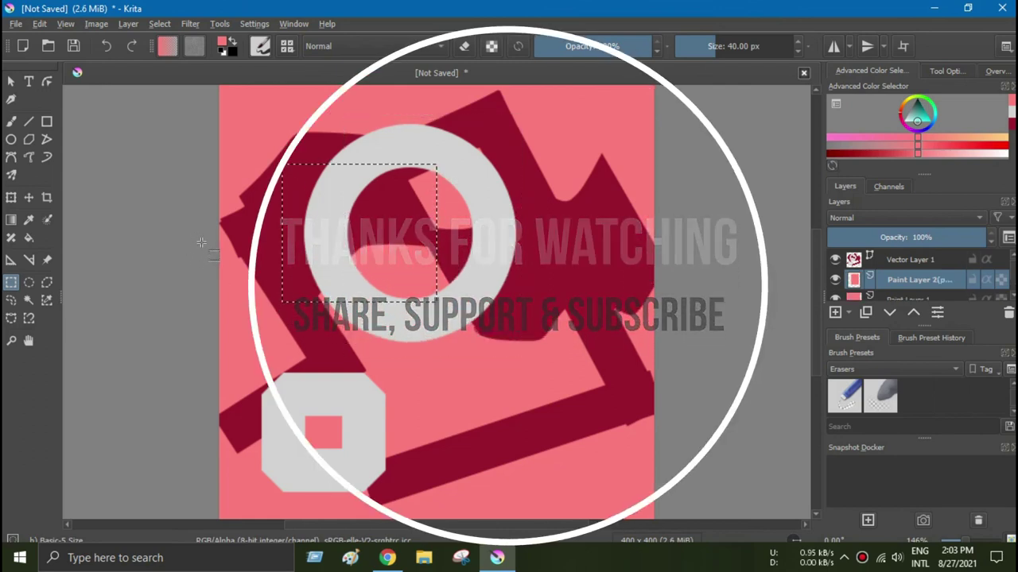